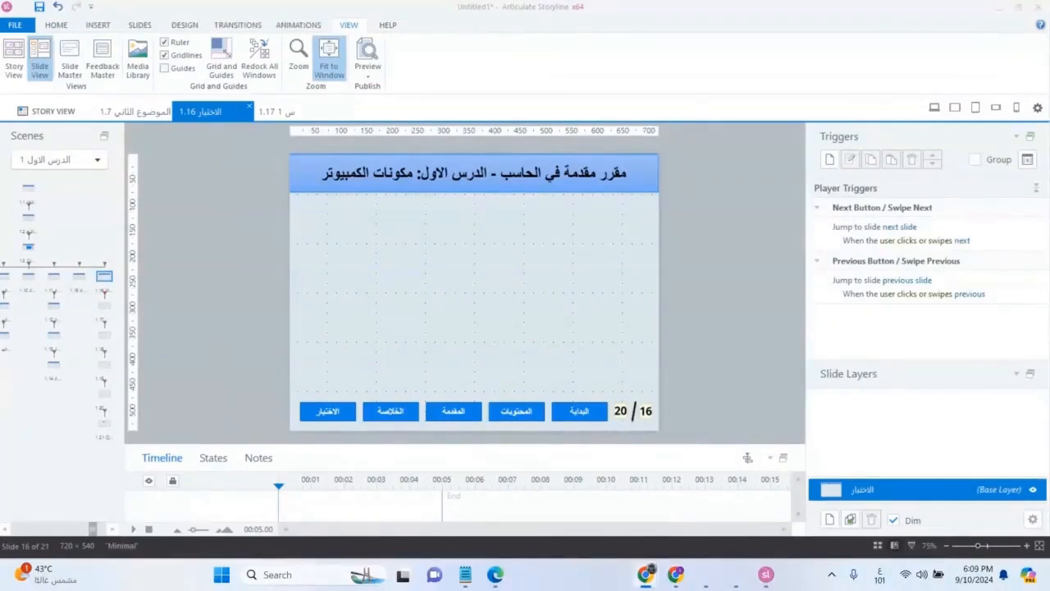
key("alt+shift")
key("alt+shift")
Step: View the quiz slides 1.17 to 1.20 one after another, ending on the 1.21 Quiz Results slide
left_click(106, 311)
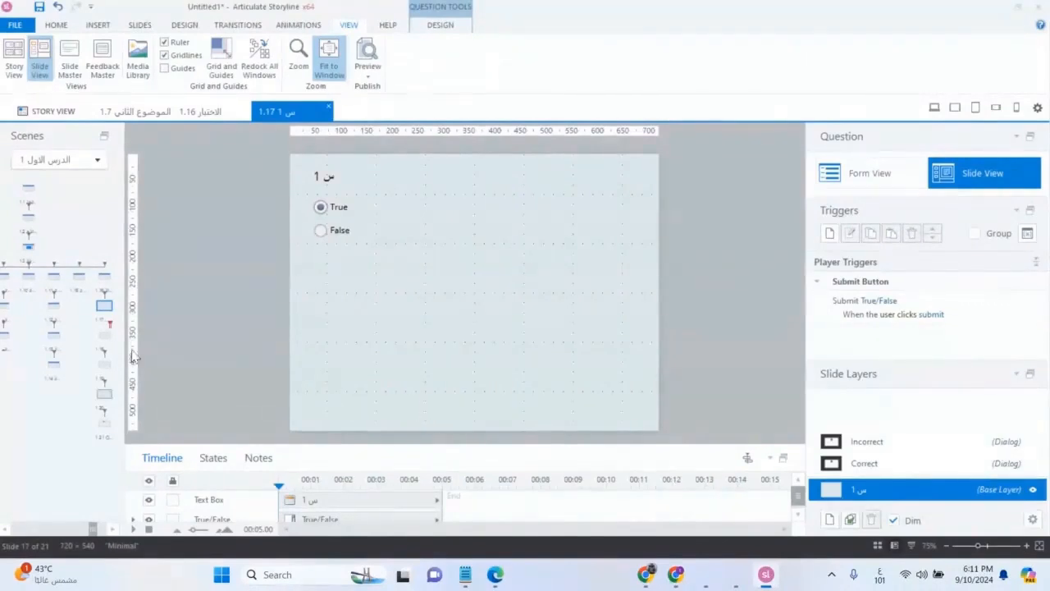
left_click(102, 339)
left_click(102, 370)
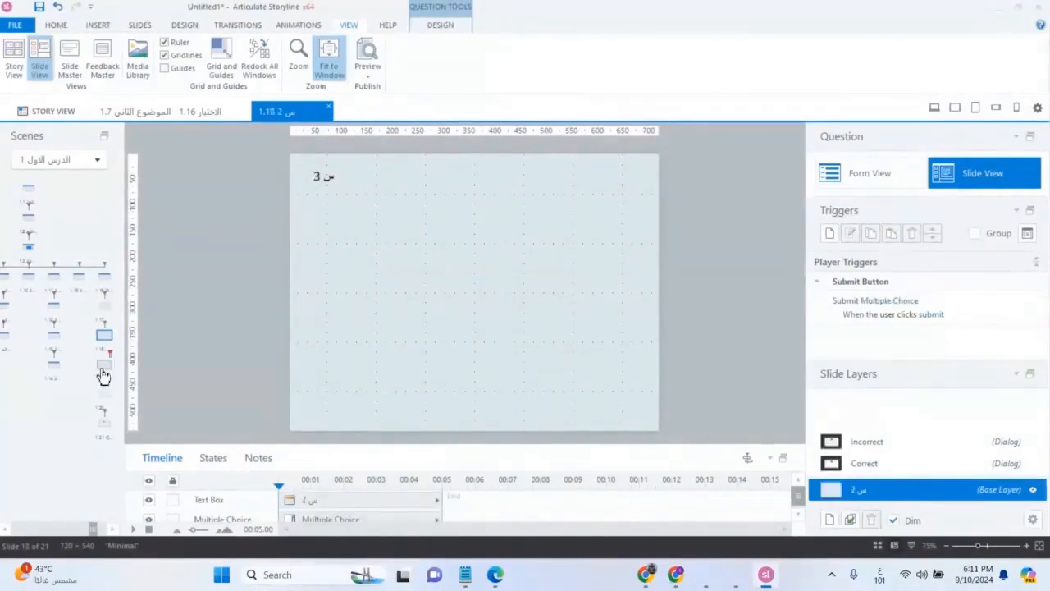
left_click(100, 399)
left_click(100, 430)
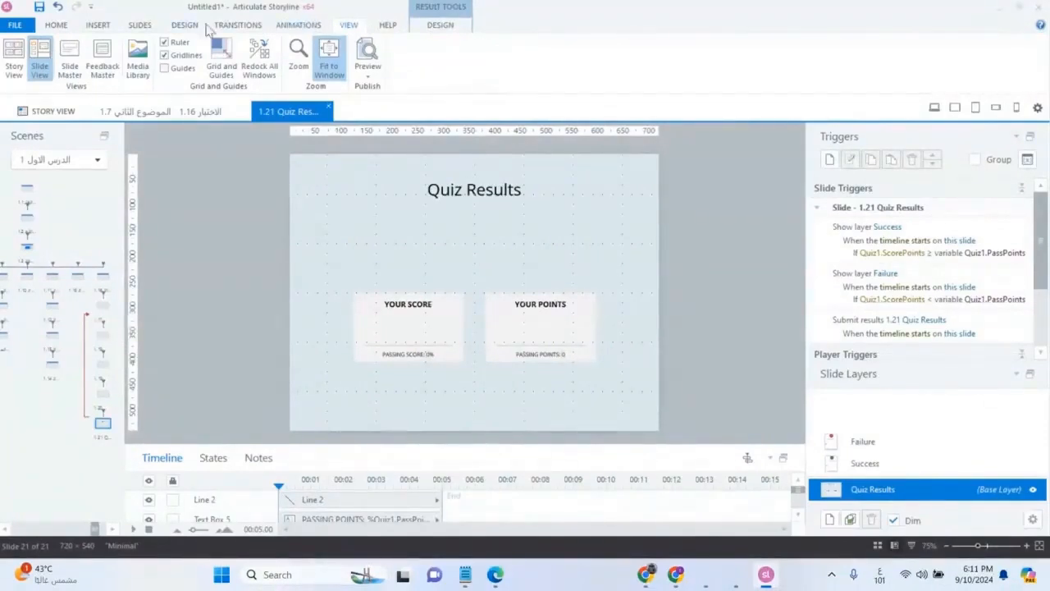
Step: Insert a new blank layout below the النتيجة layout in the slide master
left_click(71, 70)
right_click(90, 466)
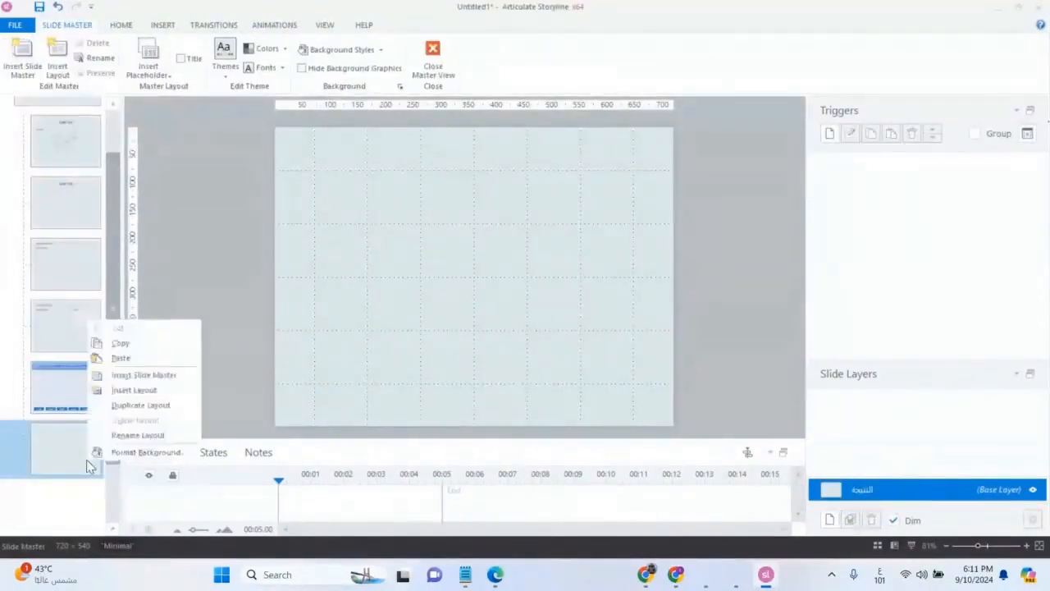
left_click(131, 391)
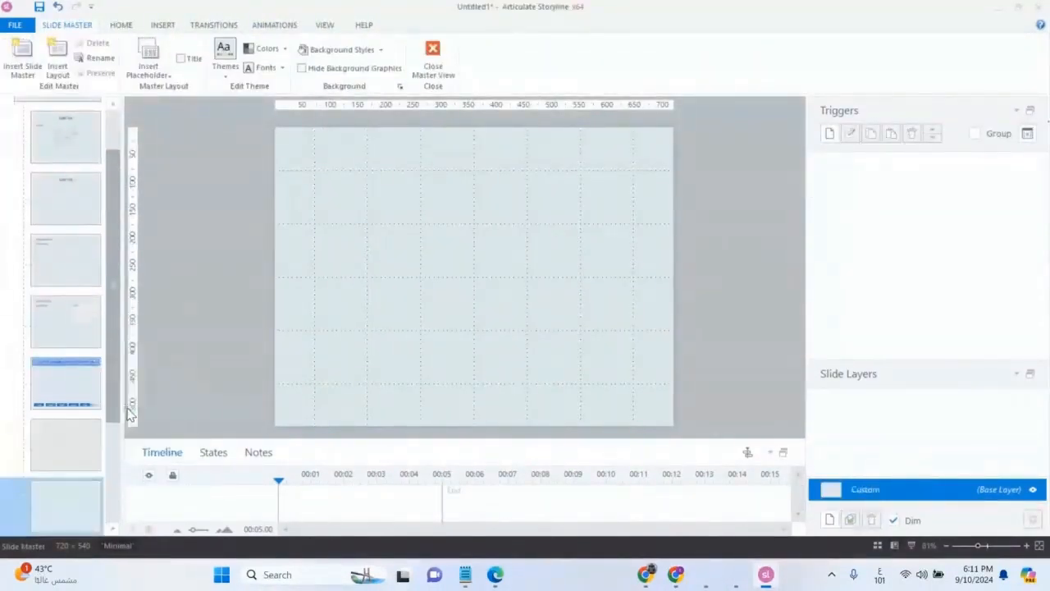
scroll(66, 468, "down", 3)
Step: Rename the new custom layout as سؤال
right_click(74, 359)
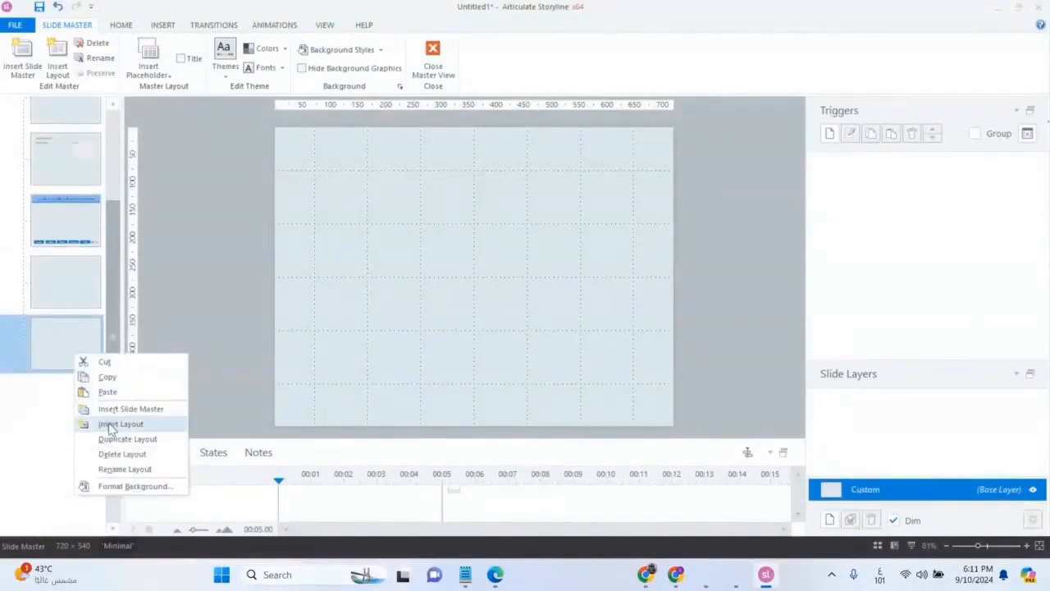
left_click(132, 473)
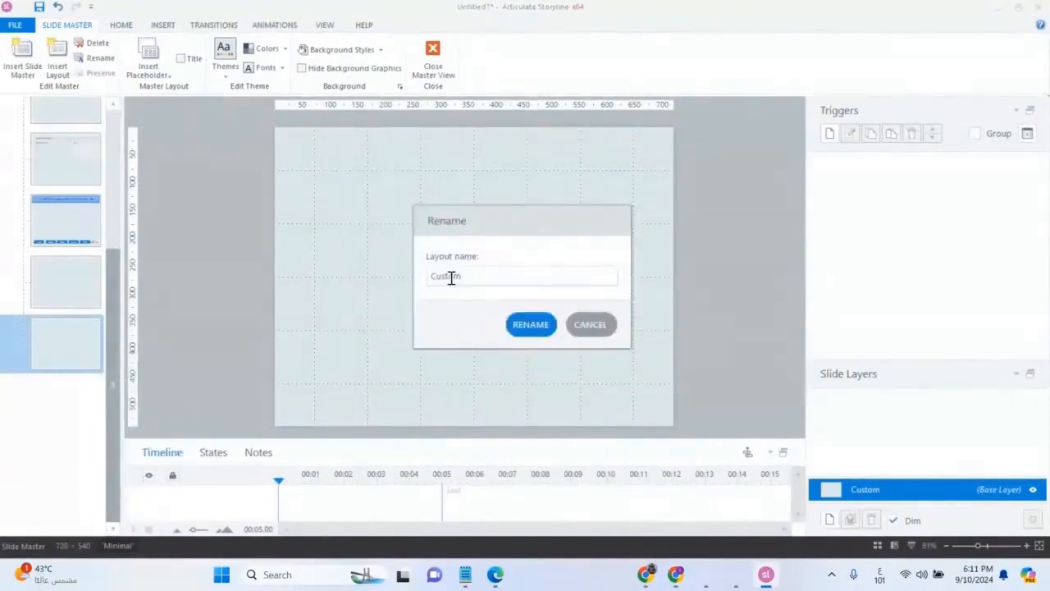
double_click(450, 278)
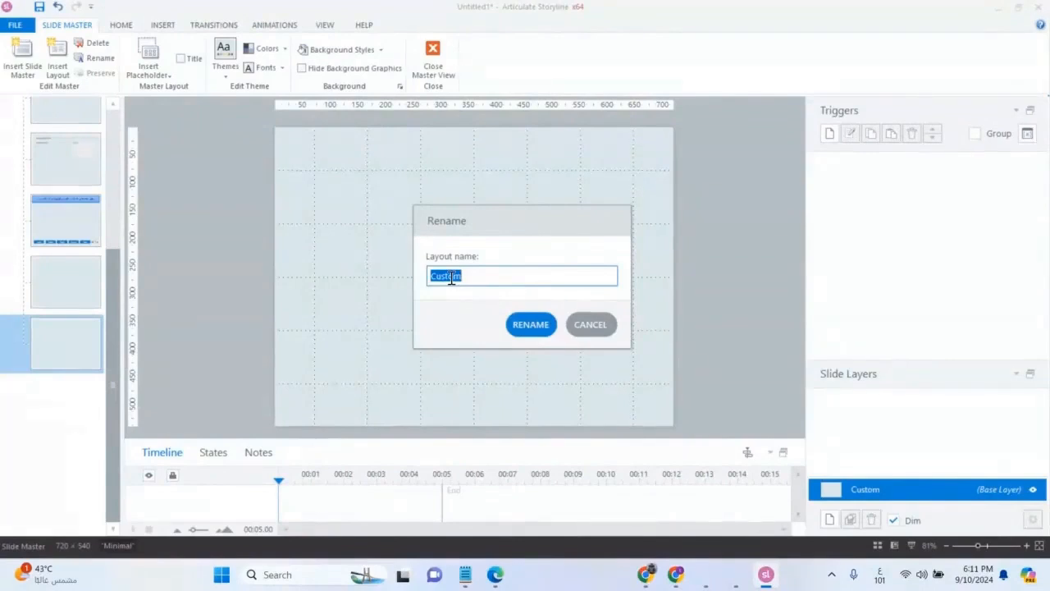
type("سؤالا")
left_click(541, 325)
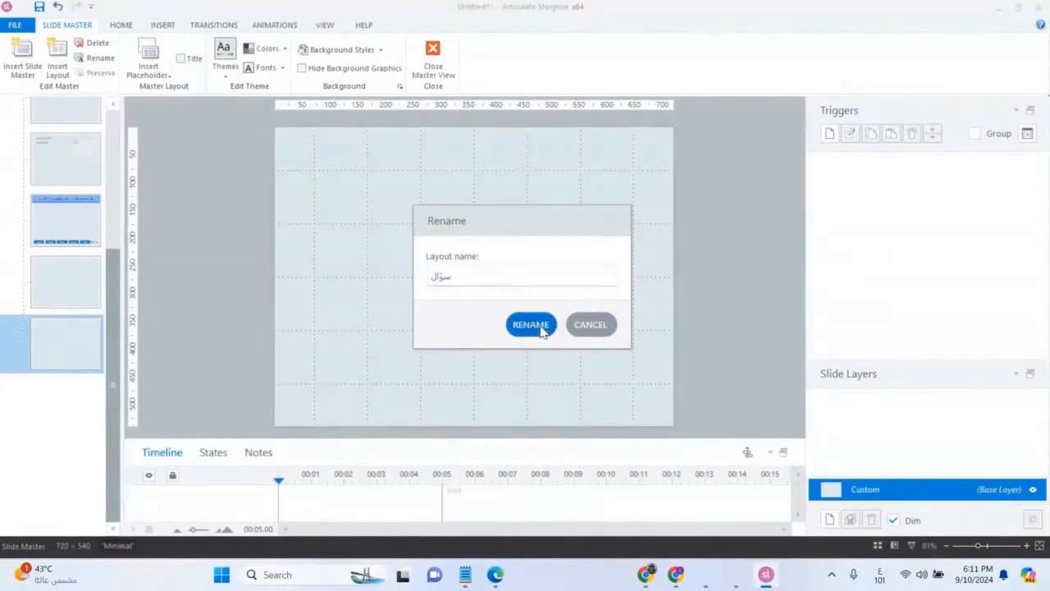
Step: Draw a button about 216 × 60 px in the lower right area of the النتيجة layout
left_click(79, 299)
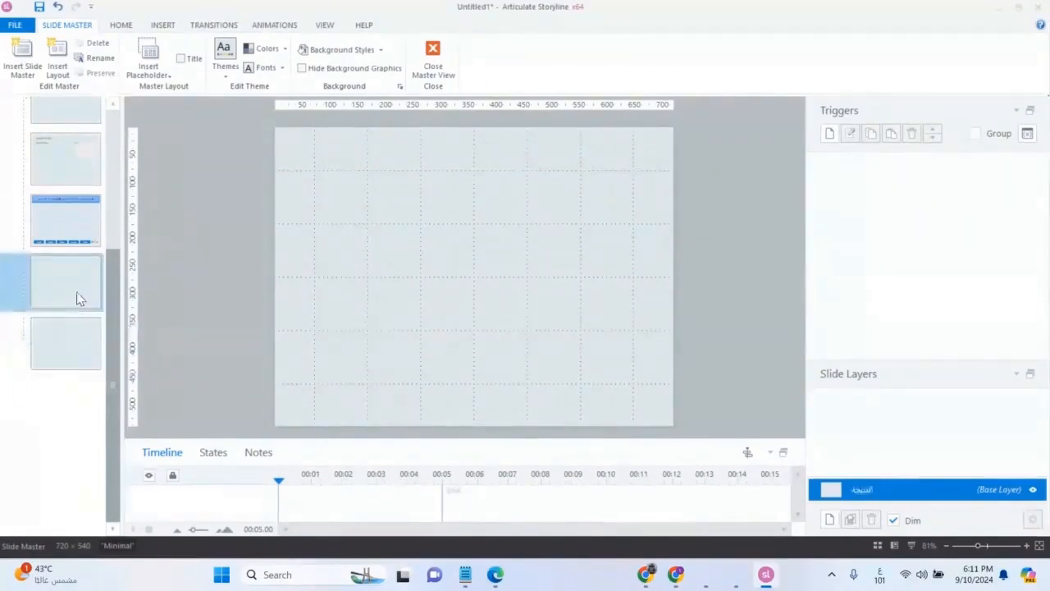
left_click(73, 348)
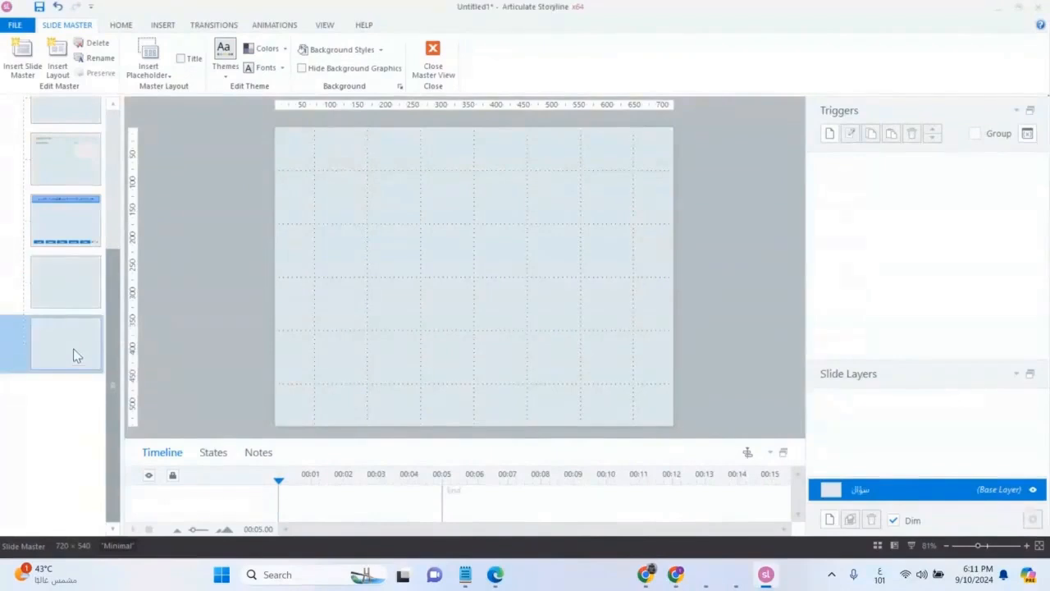
left_click(67, 295)
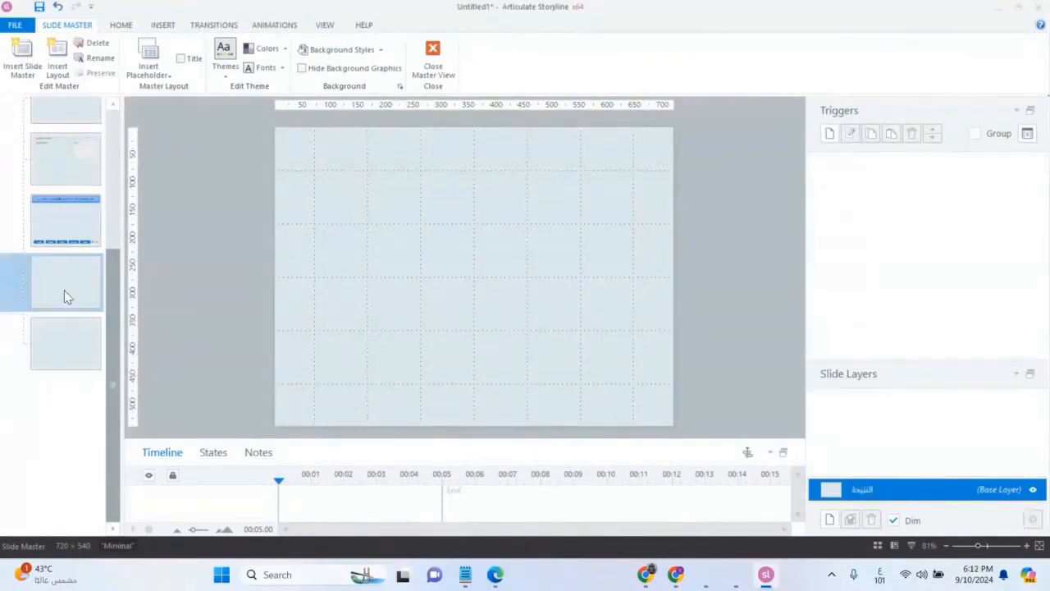
left_click(164, 26)
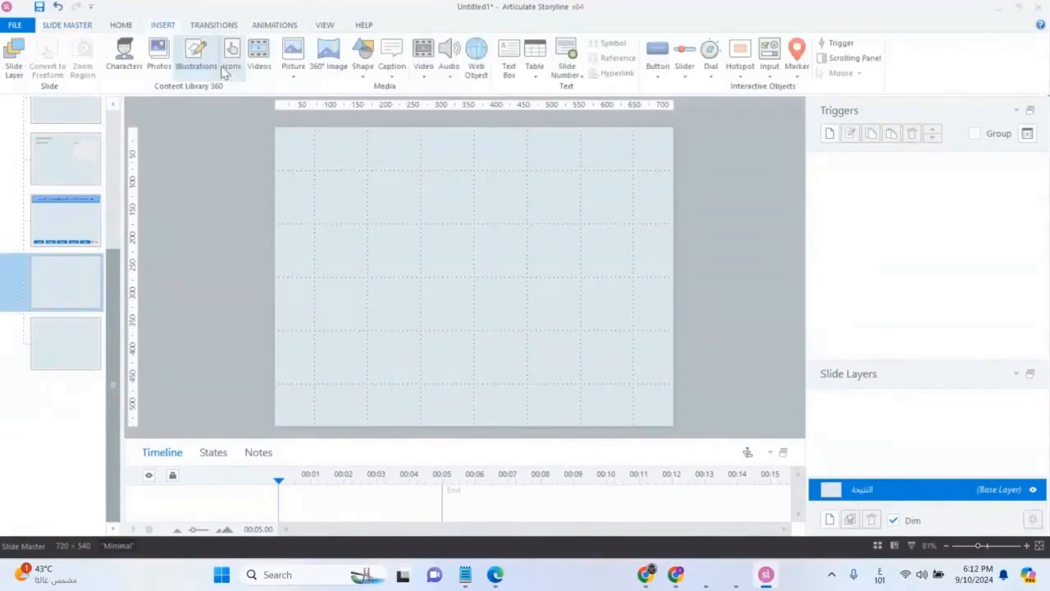
left_click(665, 70)
left_click(720, 108)
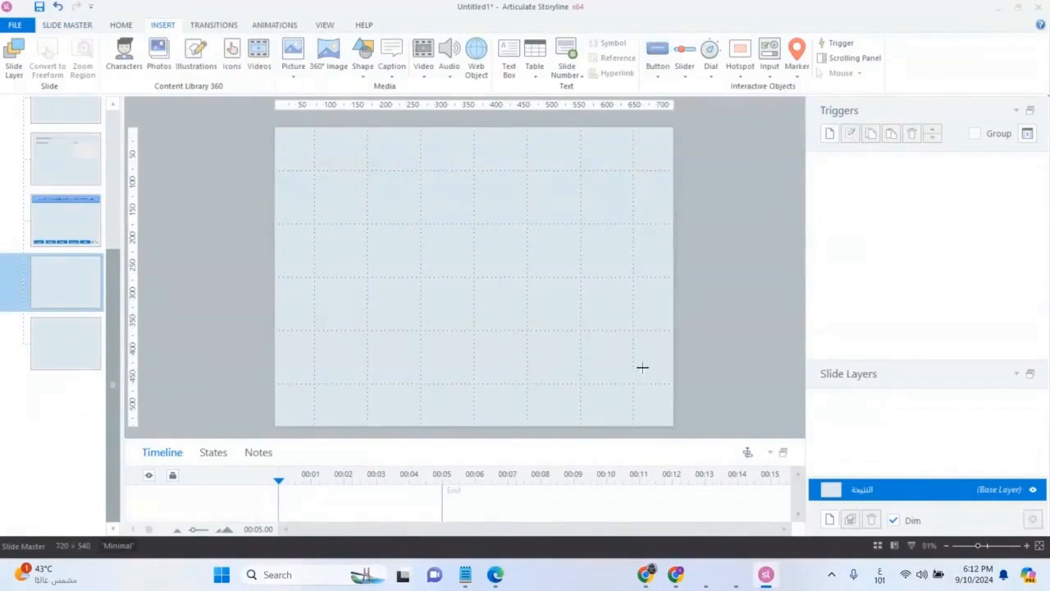
left_click_drag(648, 362, 528, 397)
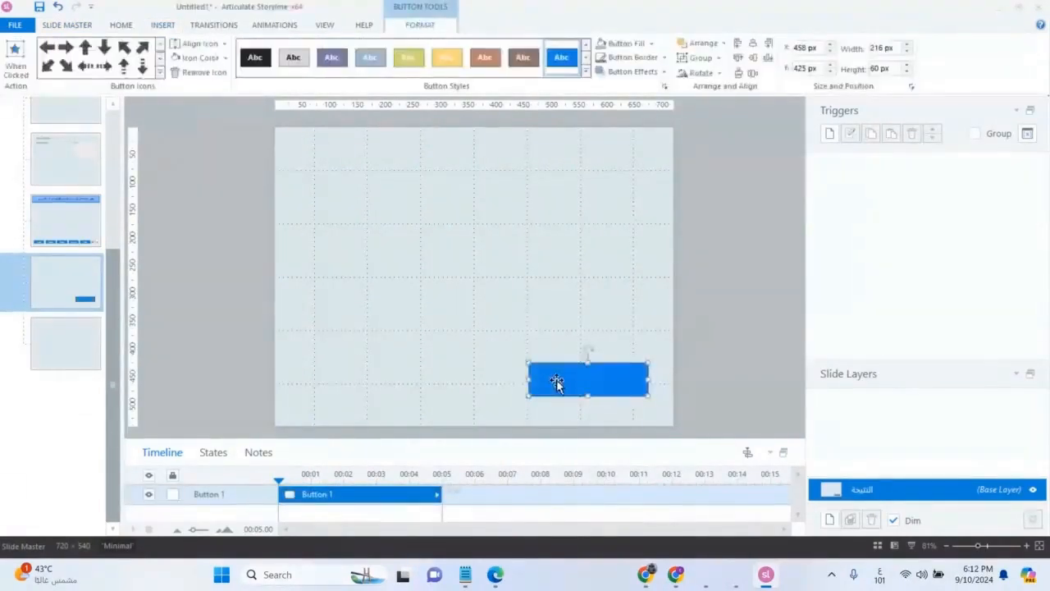
Step: Narrow the button and duplicate it twice, arranging the three equal buttons in a row along the bottom of the النتيجة layout
left_click_drag(557, 379, 326, 384)
left_click_drag(761, 327, 207, 416)
left_click_drag(269, 380, 293, 386)
left_click_drag(497, 391, 503, 388)
left_click(563, 345)
Step: Examine the Quiz actions offered for a new trigger on the right-hand button and capture them in a screenshot, without adding a trigger
left_click(604, 371)
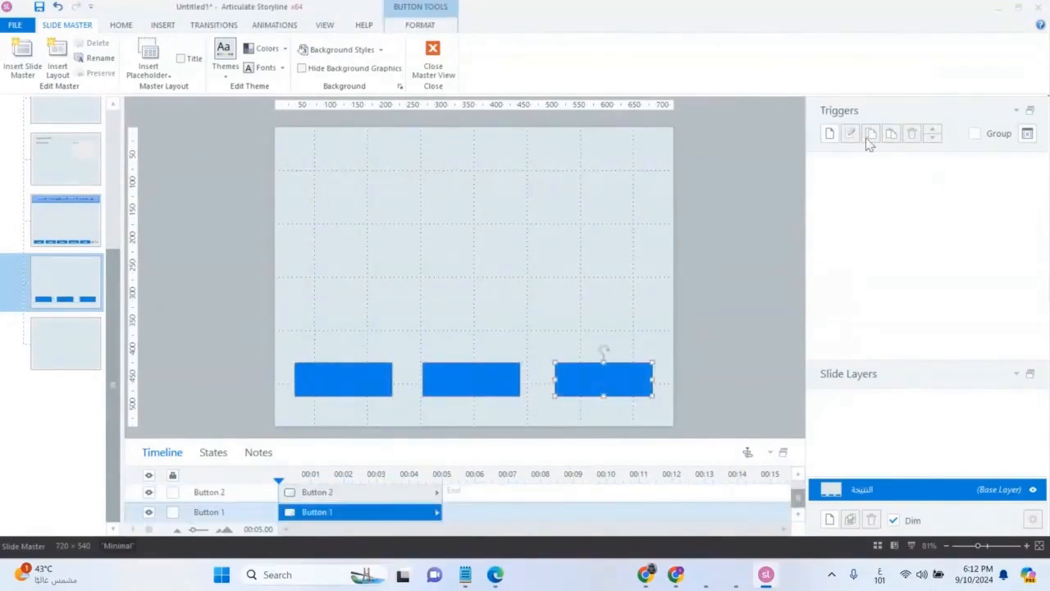
left_click(830, 135)
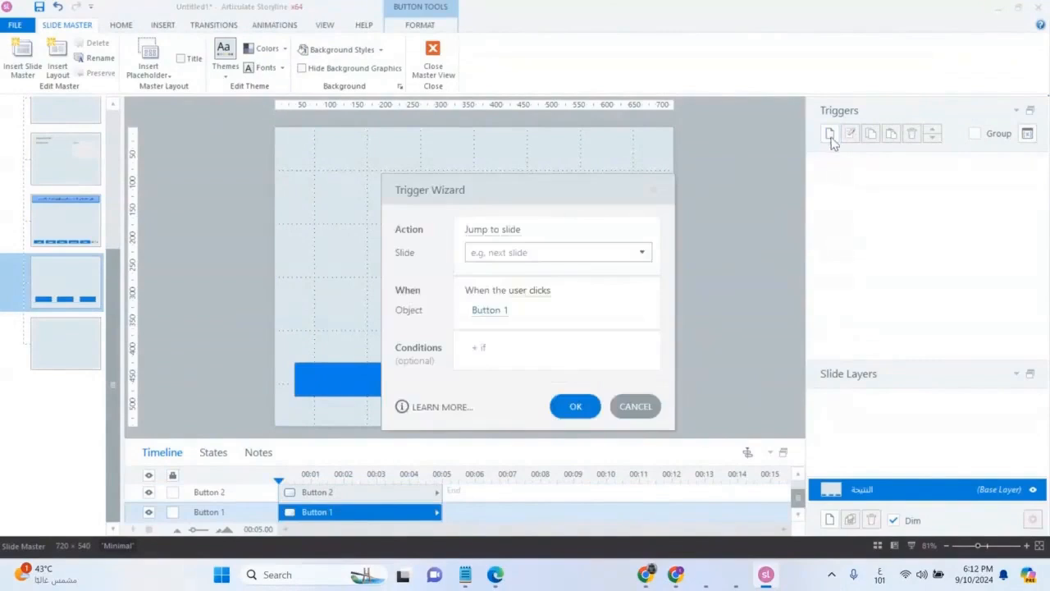
left_click(509, 229)
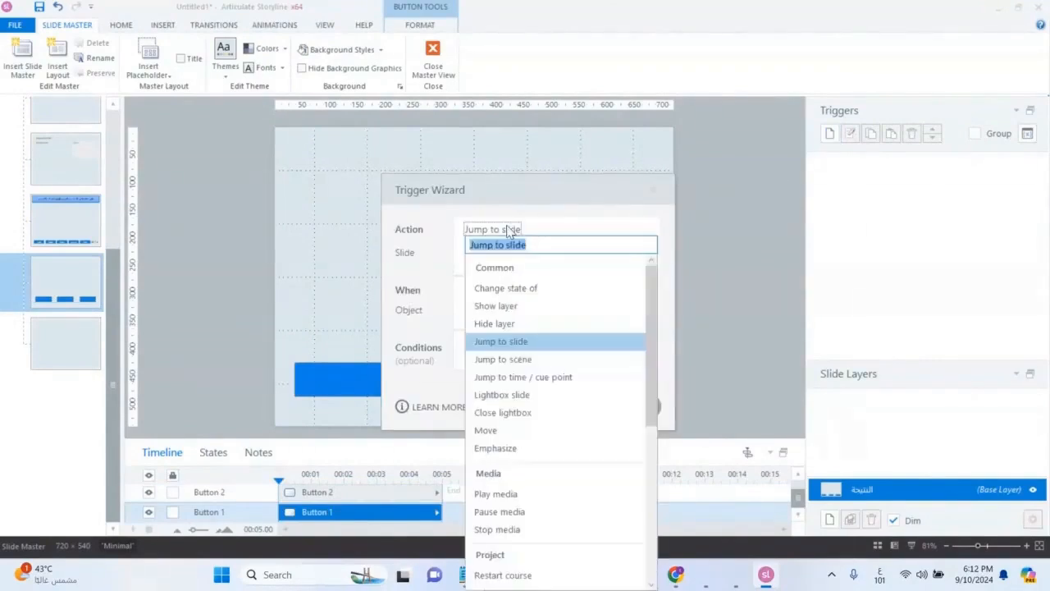
scroll(561, 410, "down", 6)
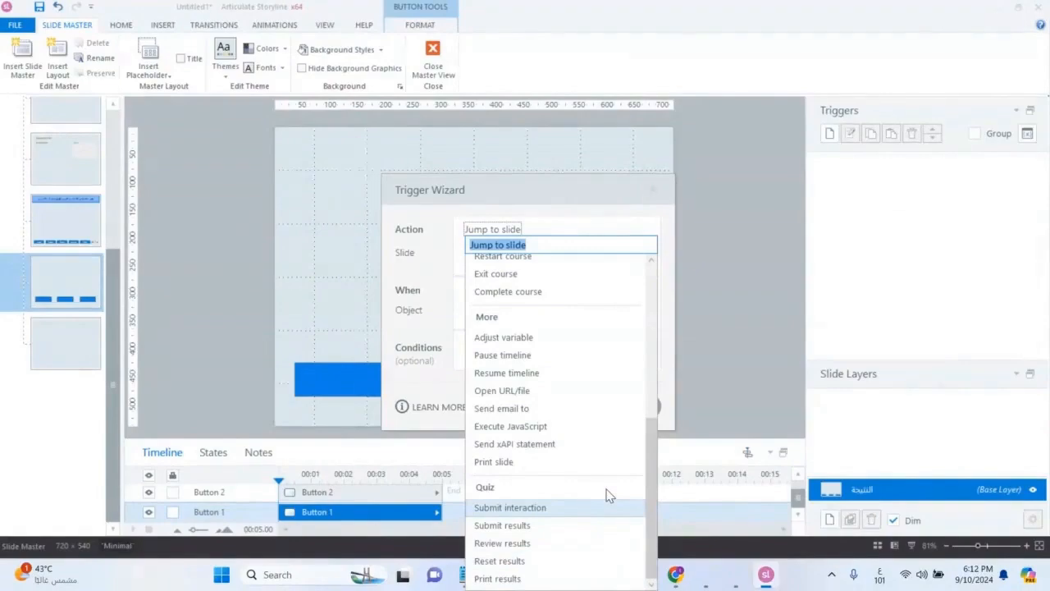
key("super+shift+s")
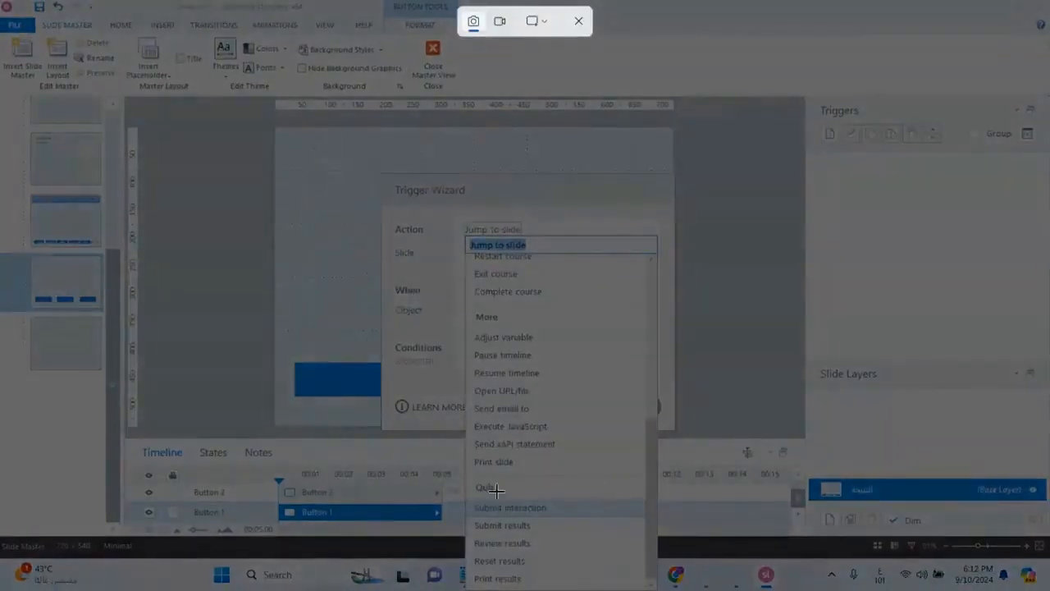
left_click_drag(461, 475, 591, 589)
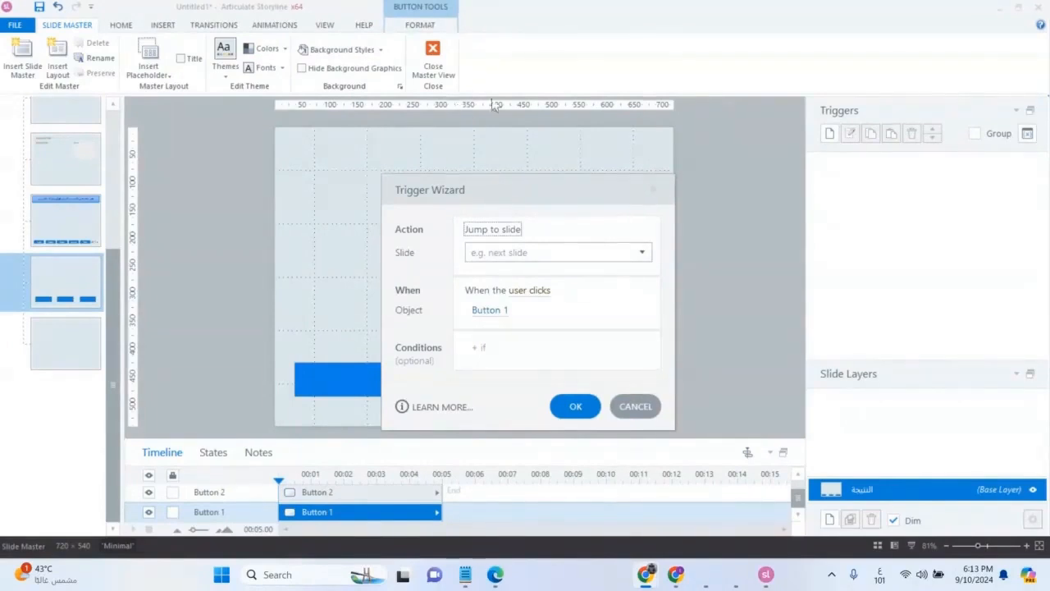
left_click(645, 413)
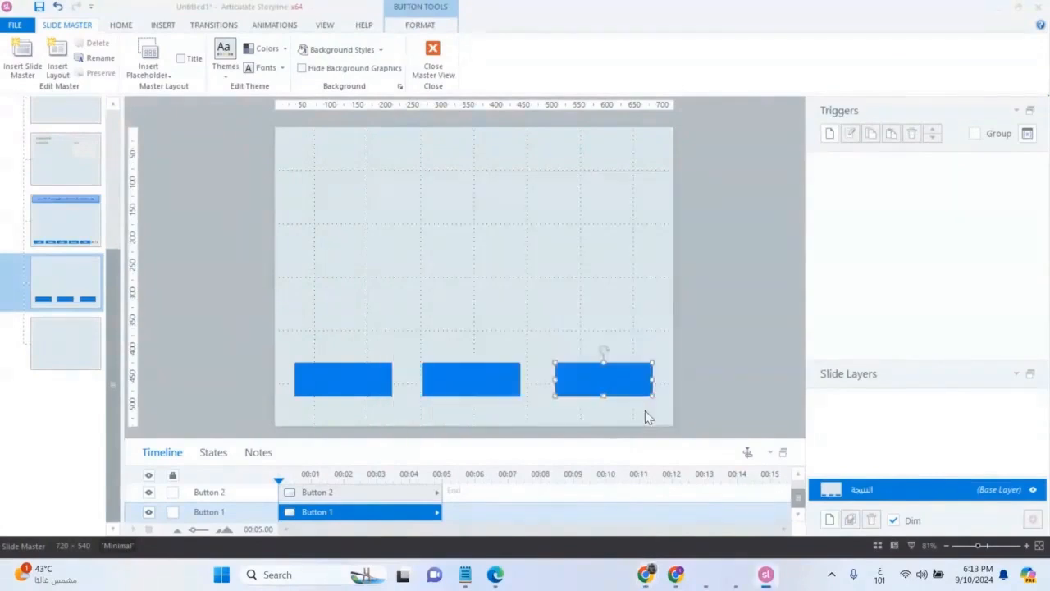
Step: Shift the middle button slightly to the right to centre it between the other two
left_click_drag(469, 379, 497, 394)
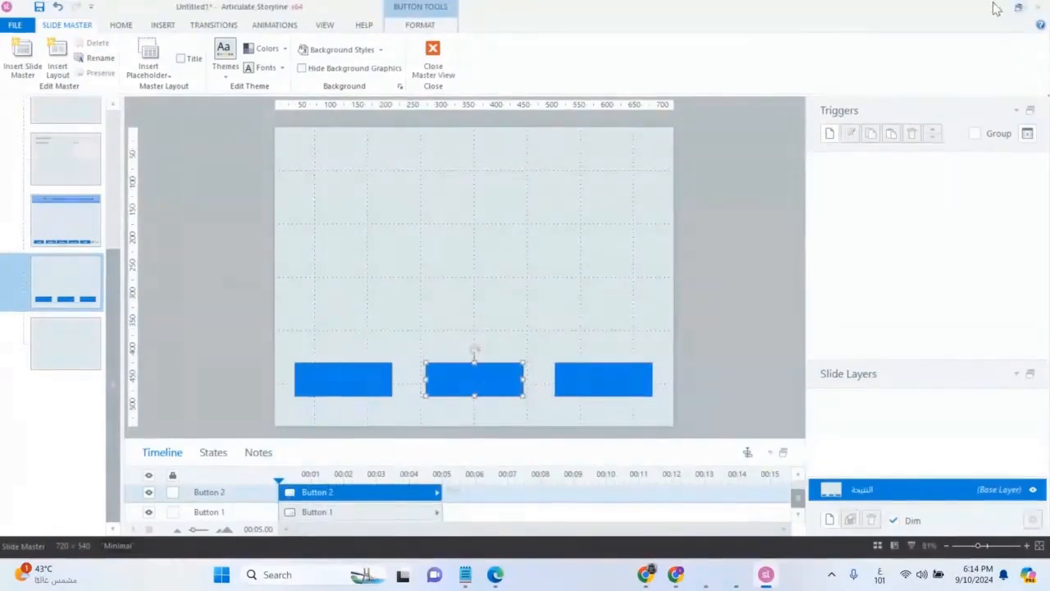
Step: Save the project as 1 in the My Articulate Projects folder and leave the slide master
left_click(39, 6)
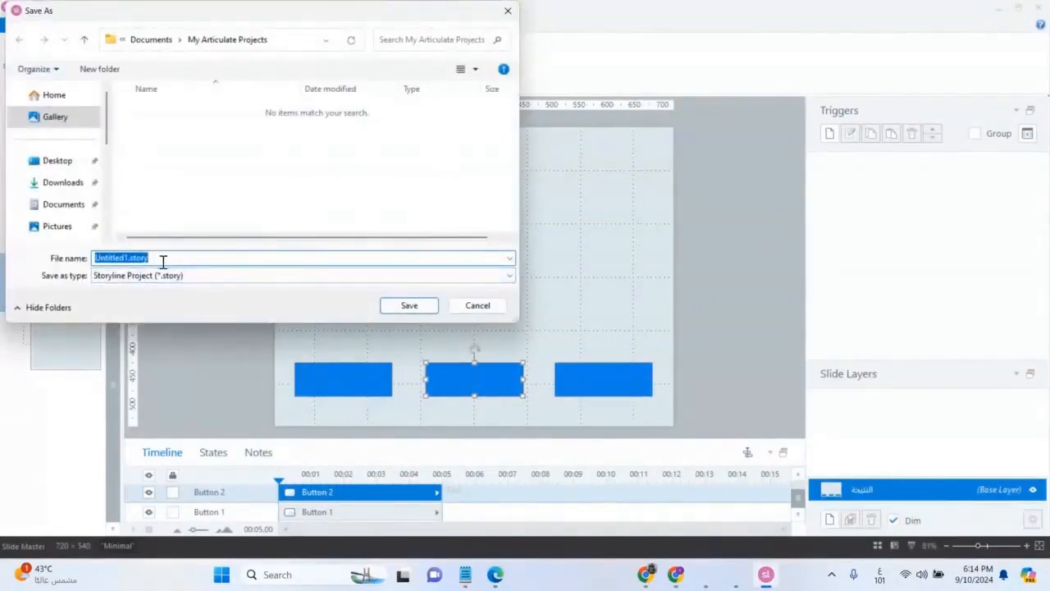
type("1")
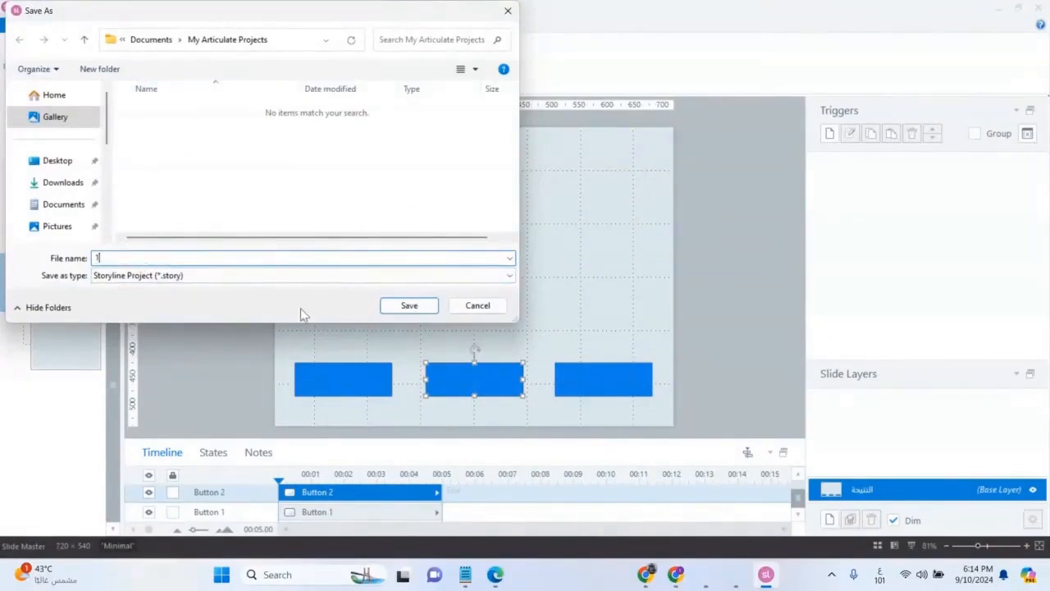
left_click(427, 305)
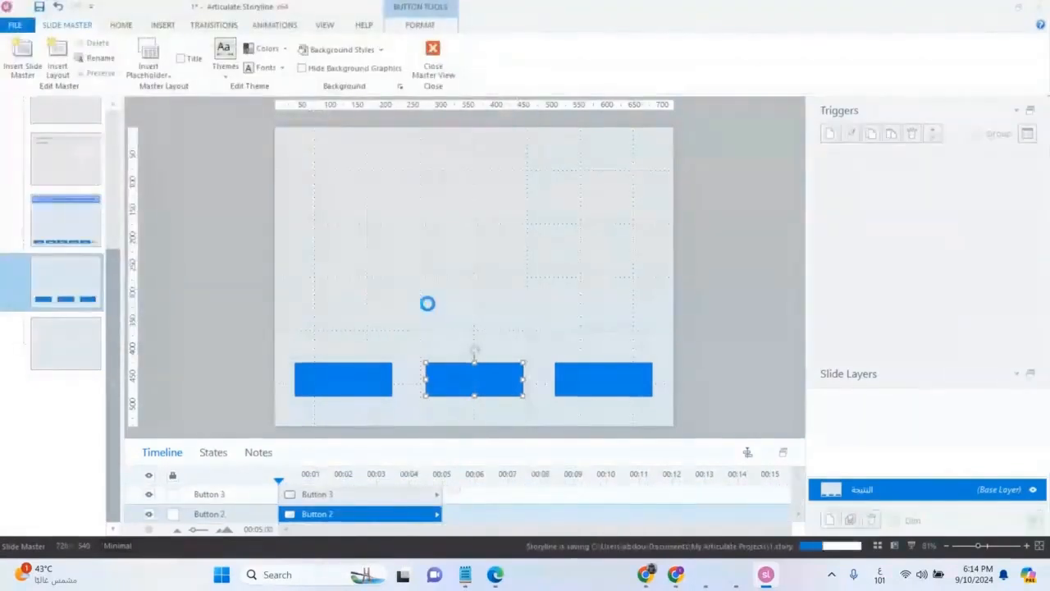
left_click(434, 57)
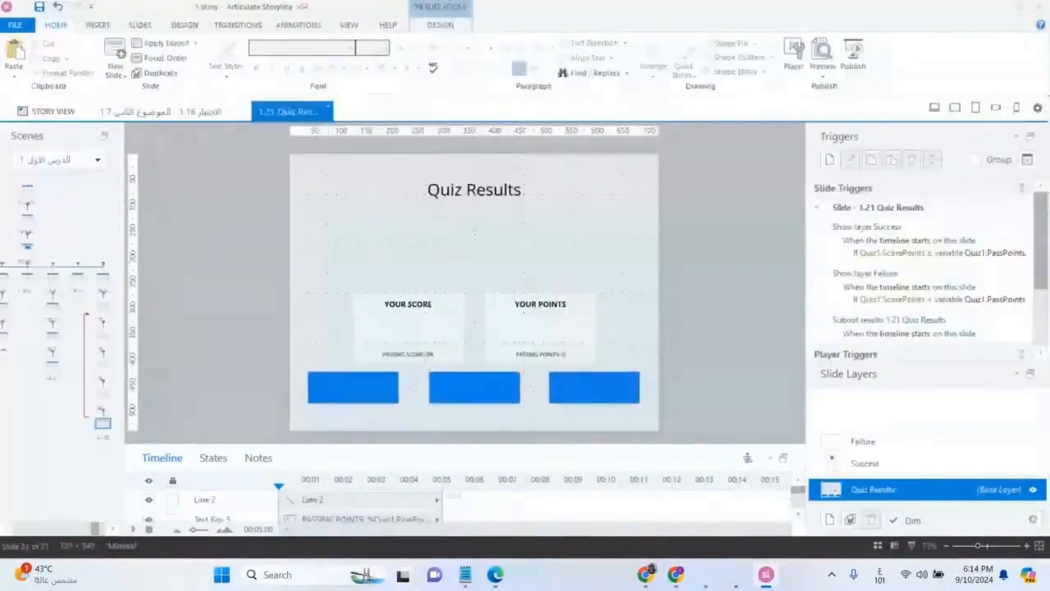